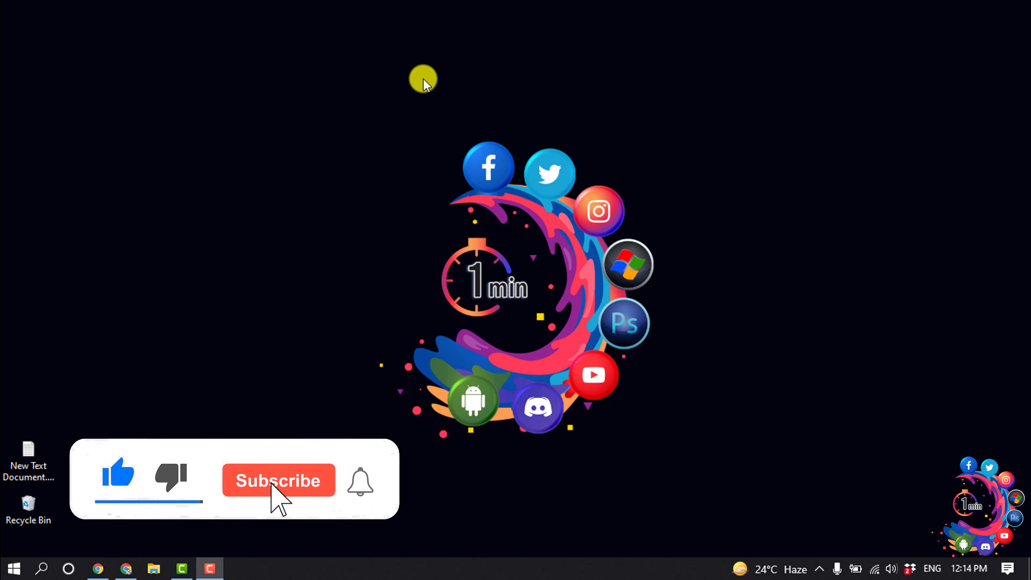
- In the Discord browser window, open the selfassign server's Server Settings at the Roles page
click(135, 562)
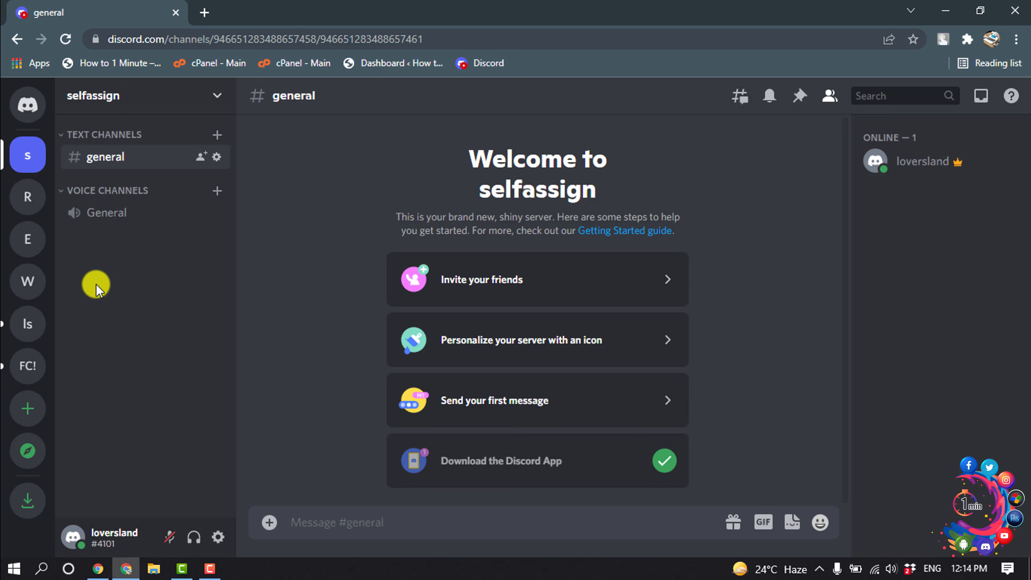
click(216, 97)
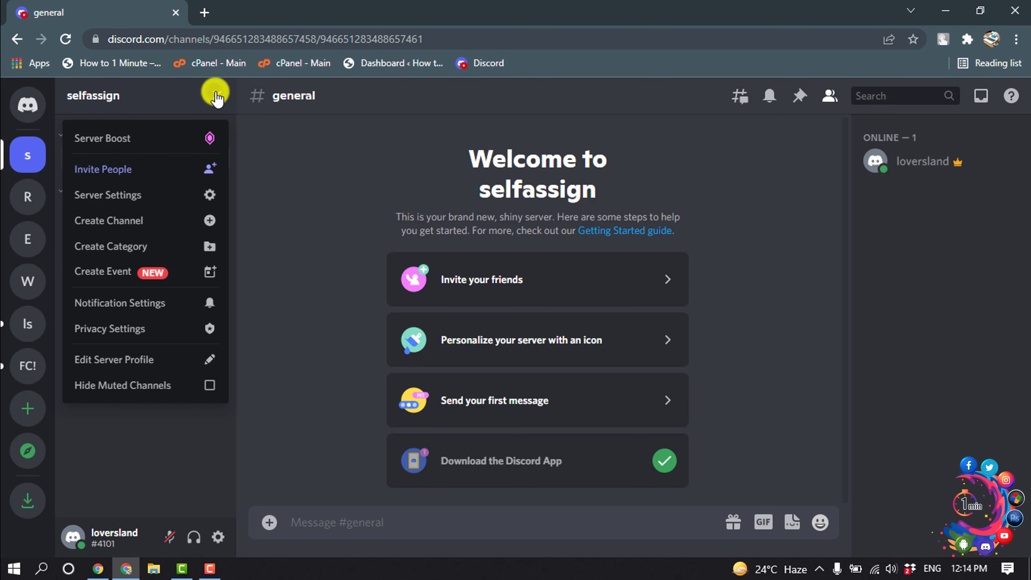
click(115, 202)
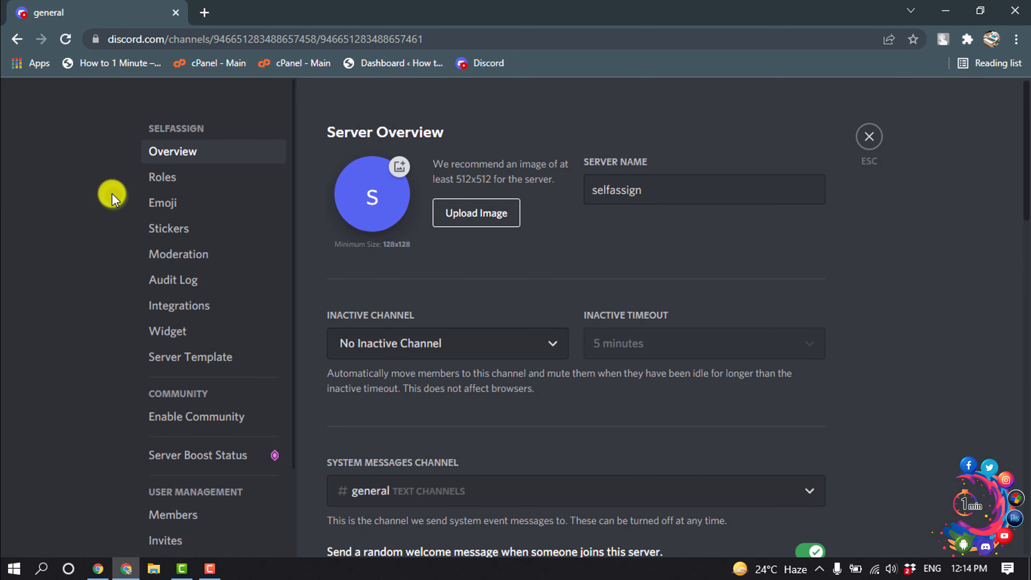
click(171, 177)
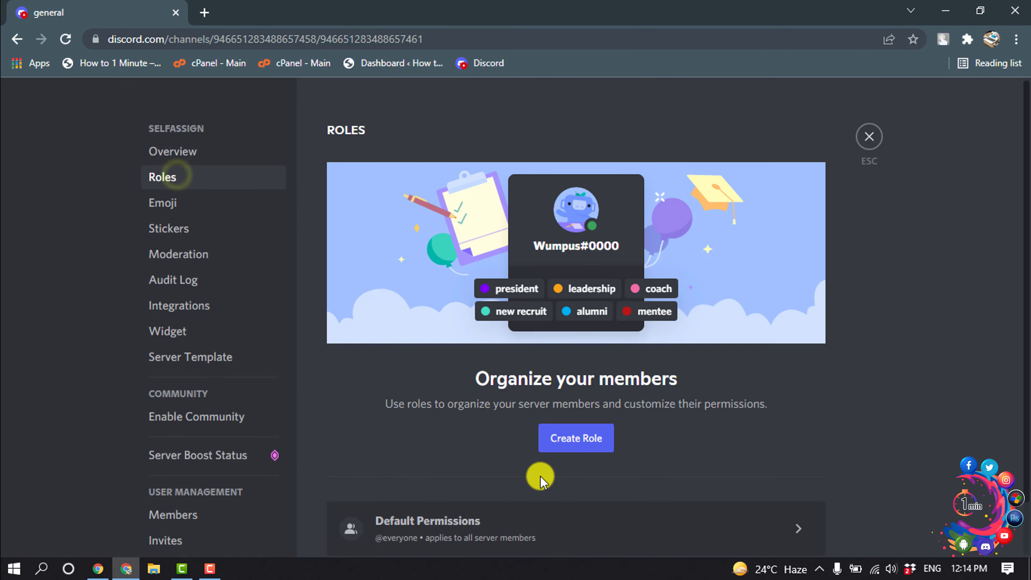
scroll(543, 512, down, 2)
scroll(545, 505, up, 2)
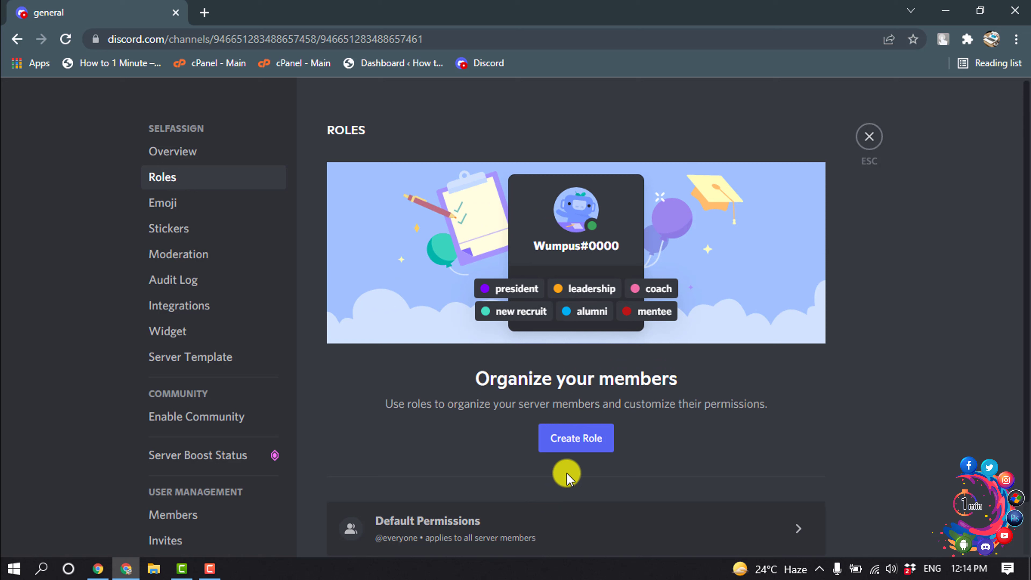
- Create a new role named 'Red' with the red swatch, displayed separately, and save it
click(568, 438)
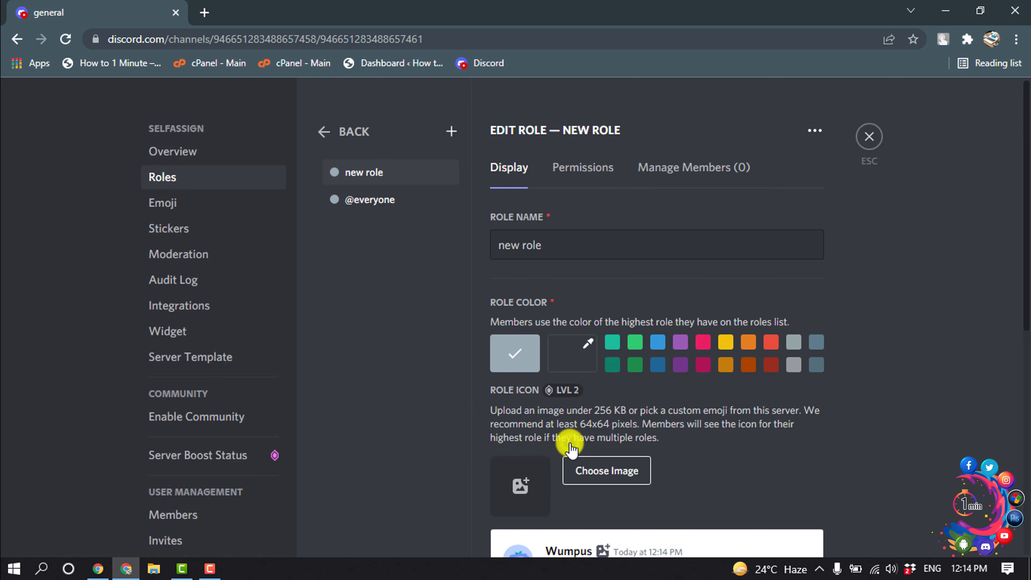
triple_click(562, 242)
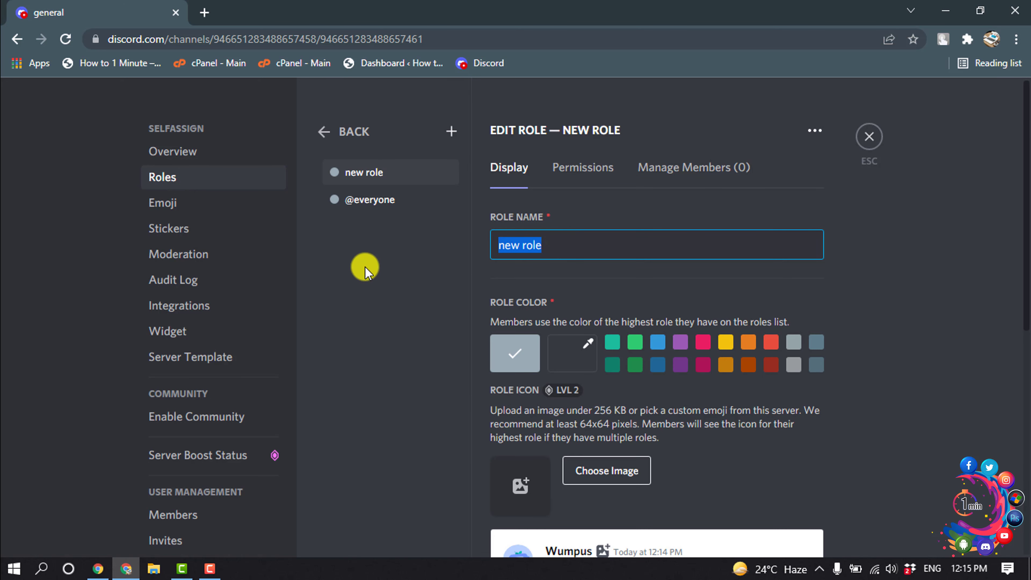
text(REd)
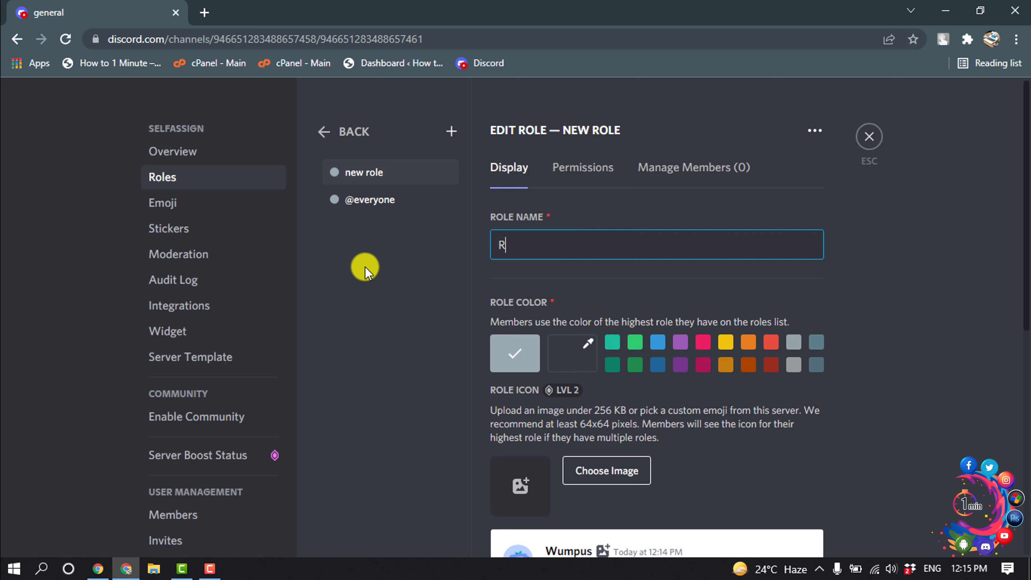
key(BackSpace)
key(BackSpace)
text(e)
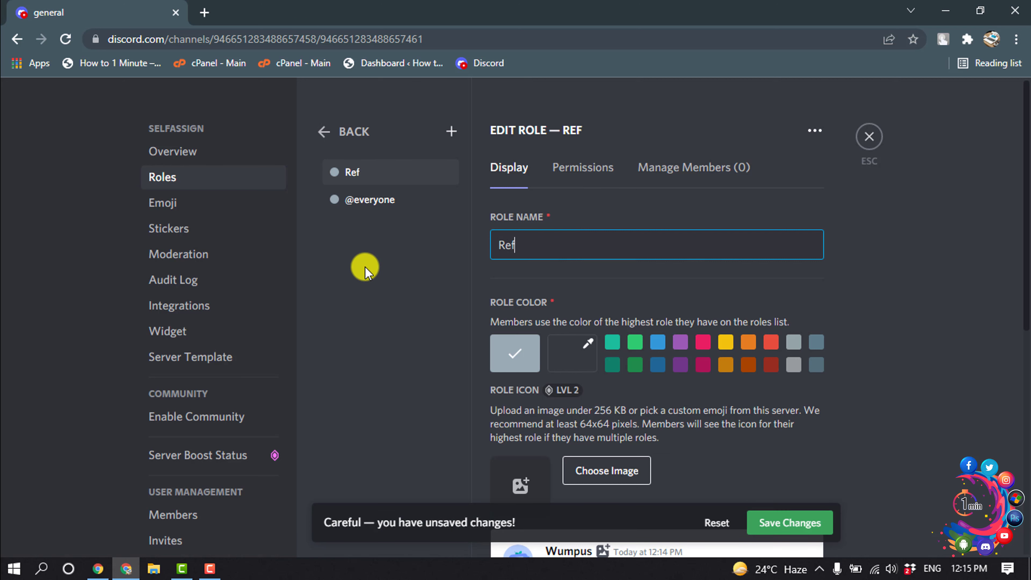
text(d)
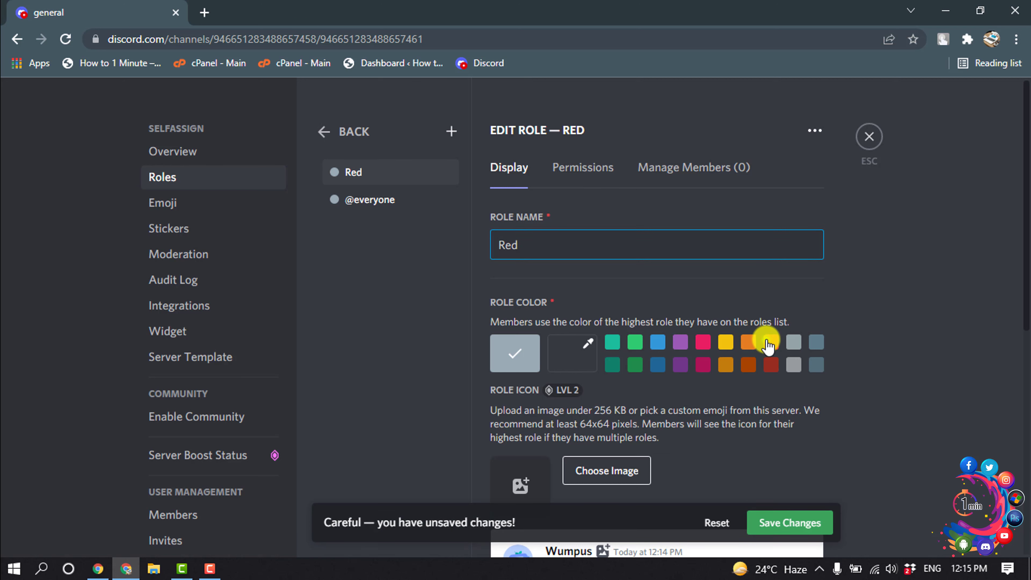
click(769, 343)
scroll(763, 357, down, 6)
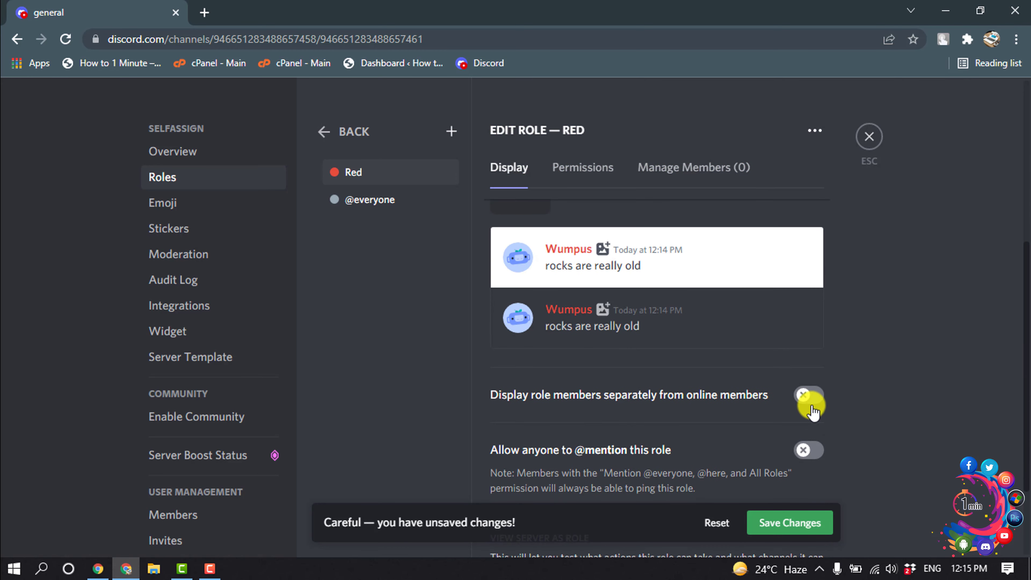
click(810, 402)
scroll(810, 402, down, 1)
scroll(795, 467, up, 4)
click(802, 521)
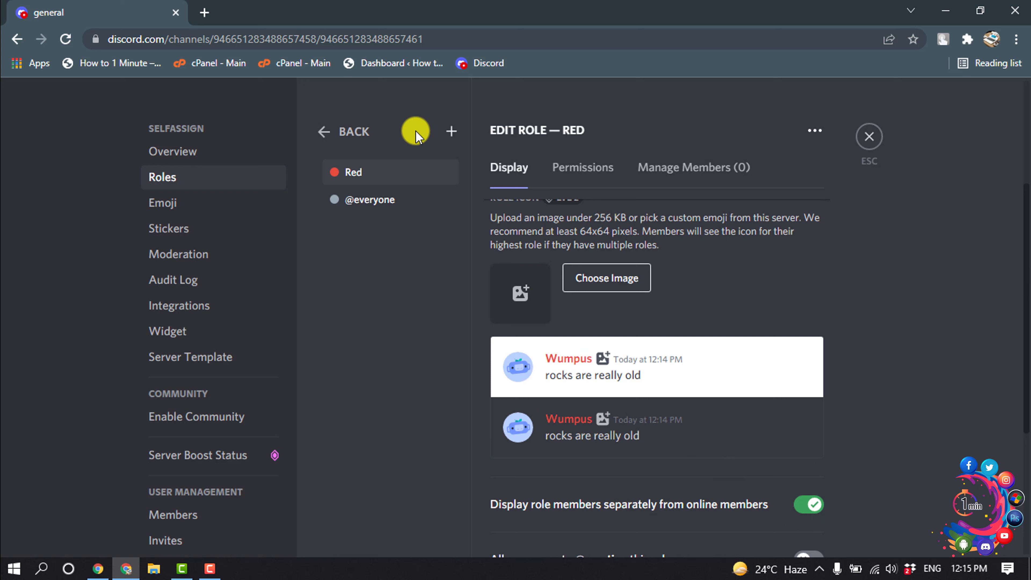
- Add a second role named 'Green' with the dark green swatch, save it, and exit settings
click(451, 131)
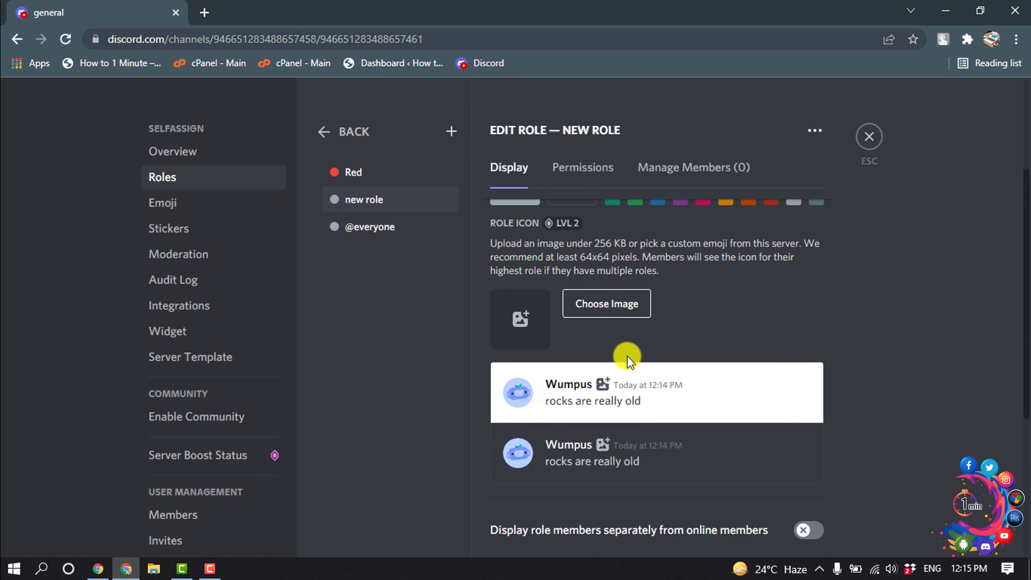
scroll(600, 309, up, 4)
triple_click(554, 244)
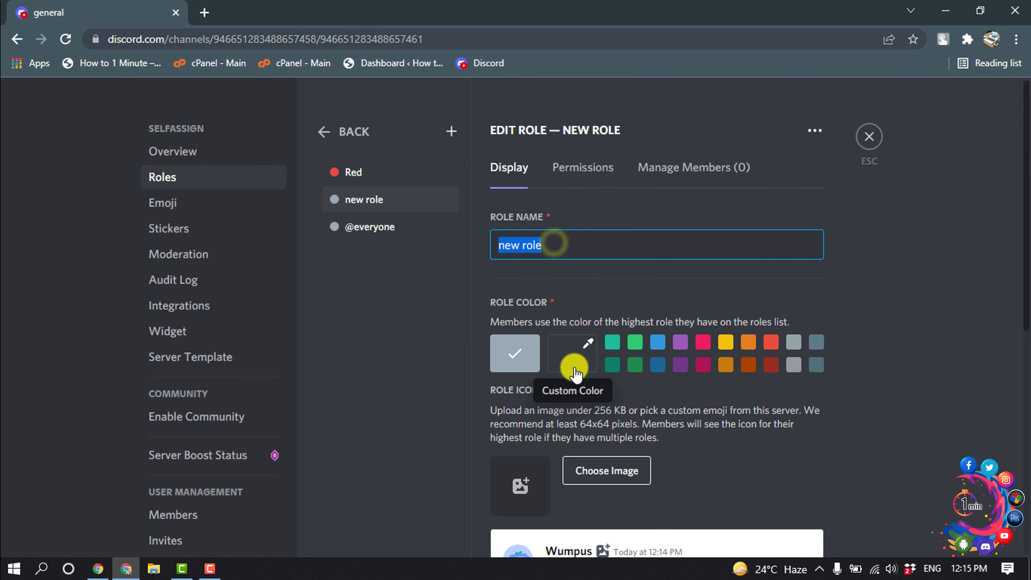
text(Green)
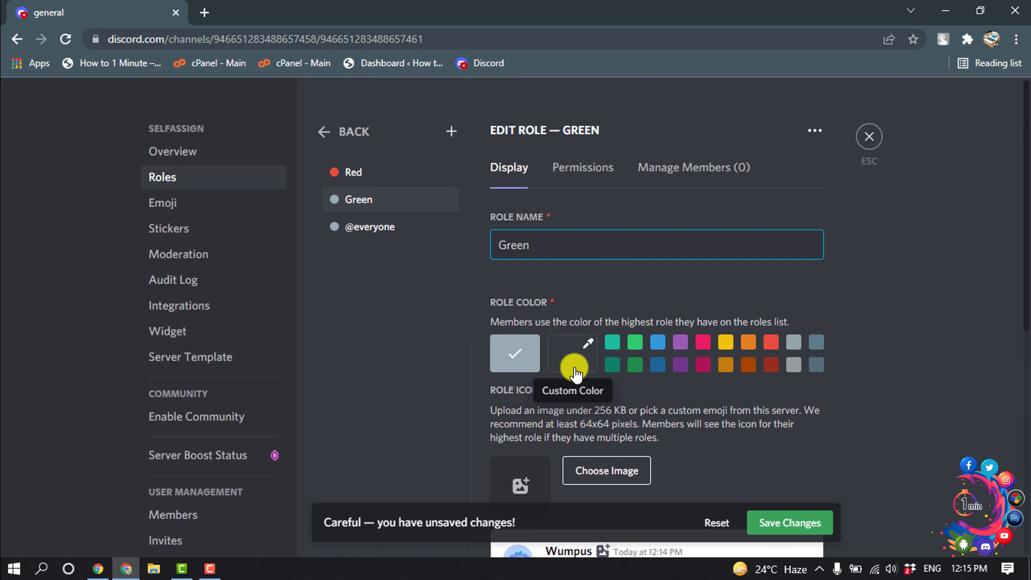
click(636, 365)
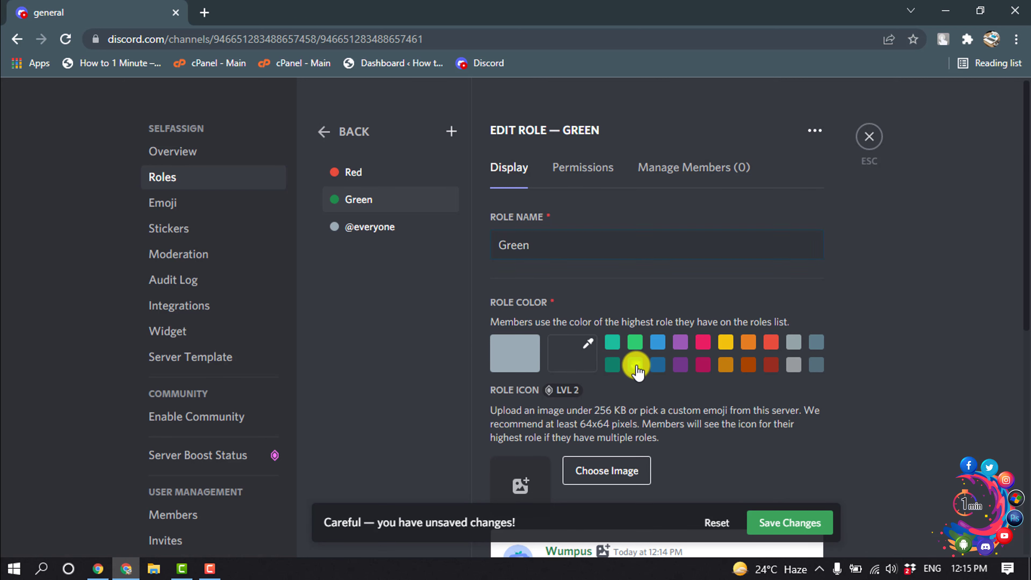
scroll(633, 364, down, 6)
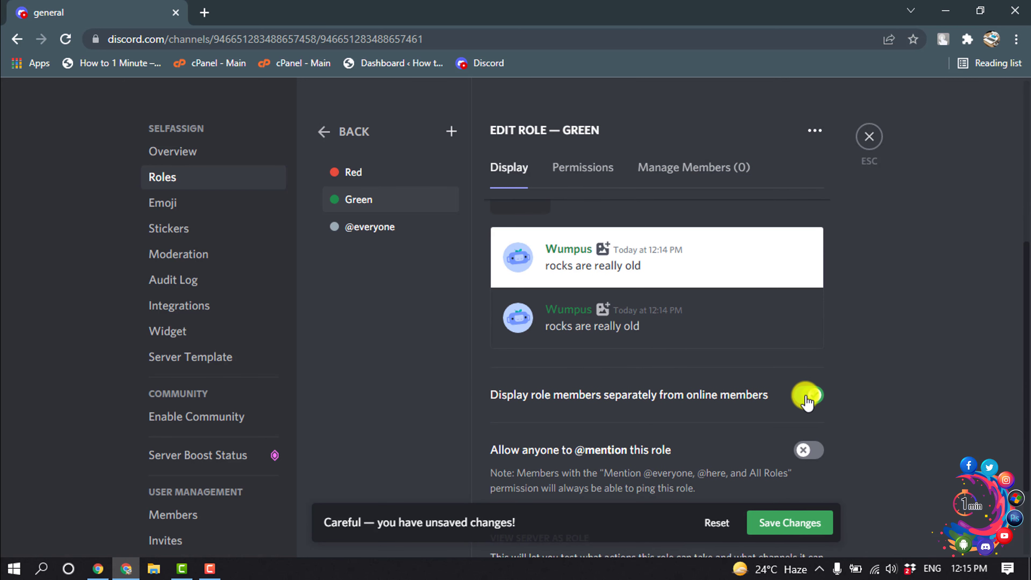
click(782, 524)
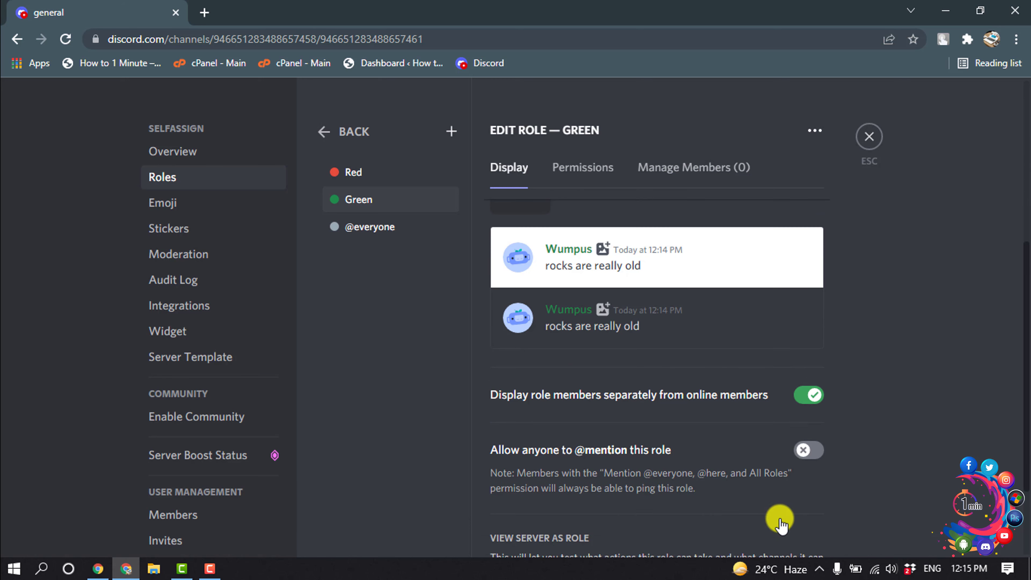
scroll(767, 198, up, 6)
click(872, 140)
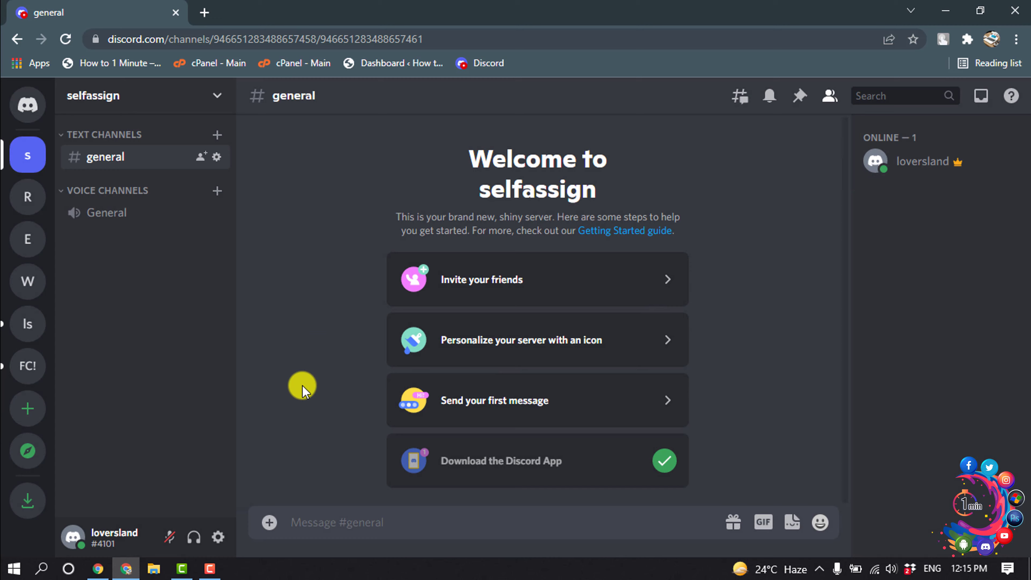
- In a new tab, go to top.gg and search for 'carl bot'
click(204, 12)
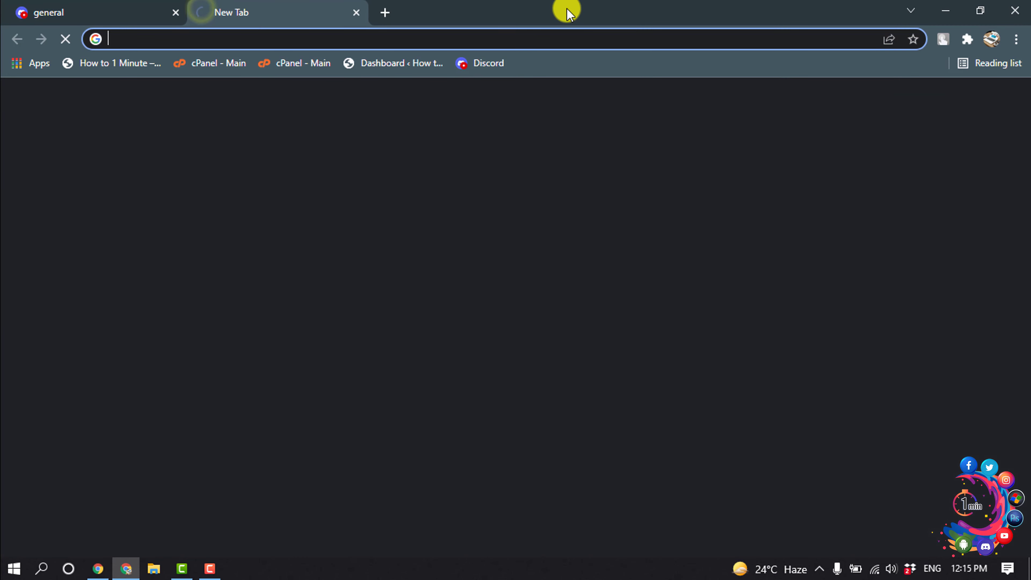
text(top.gg)
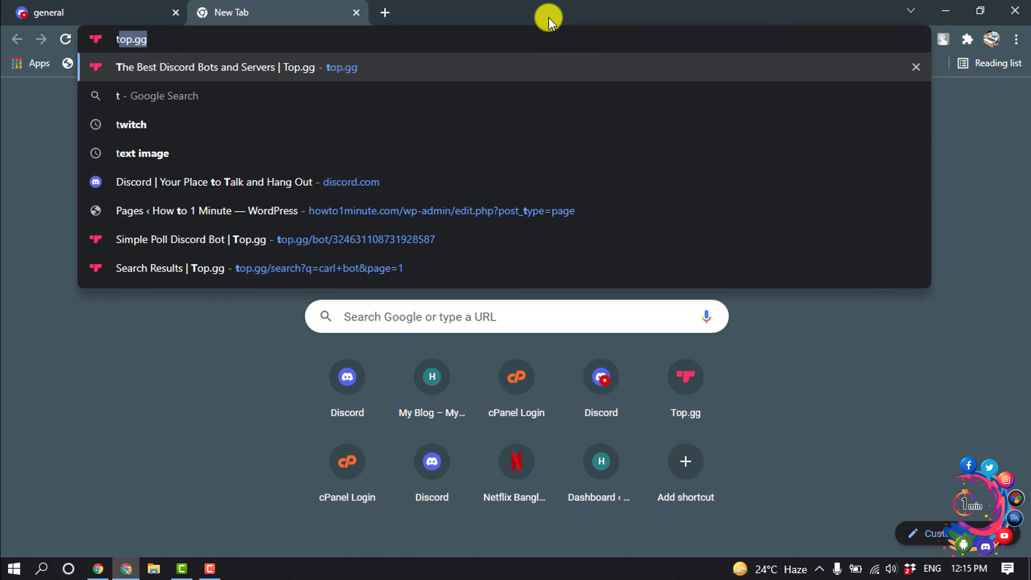
key(Return)
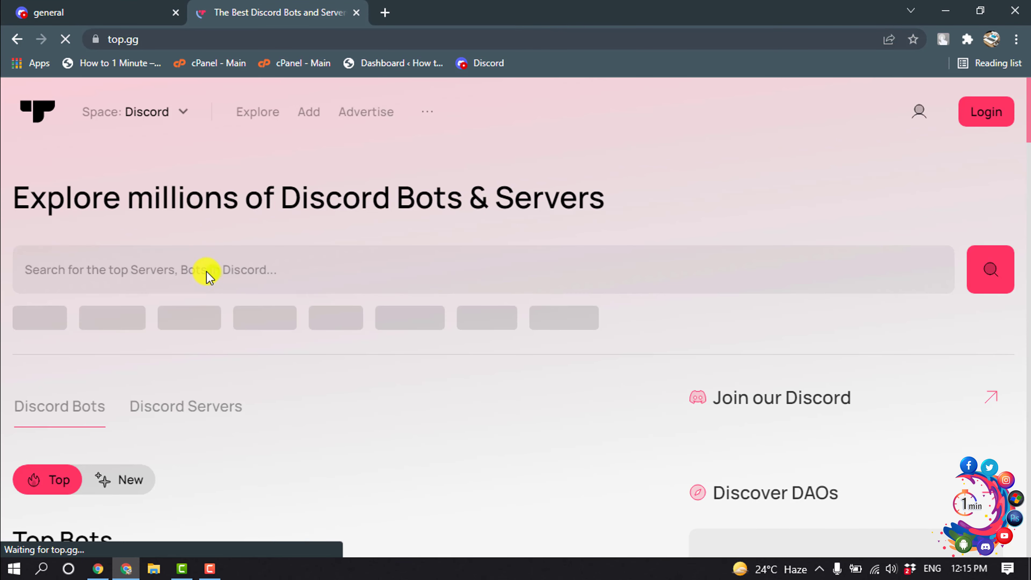
click(208, 275)
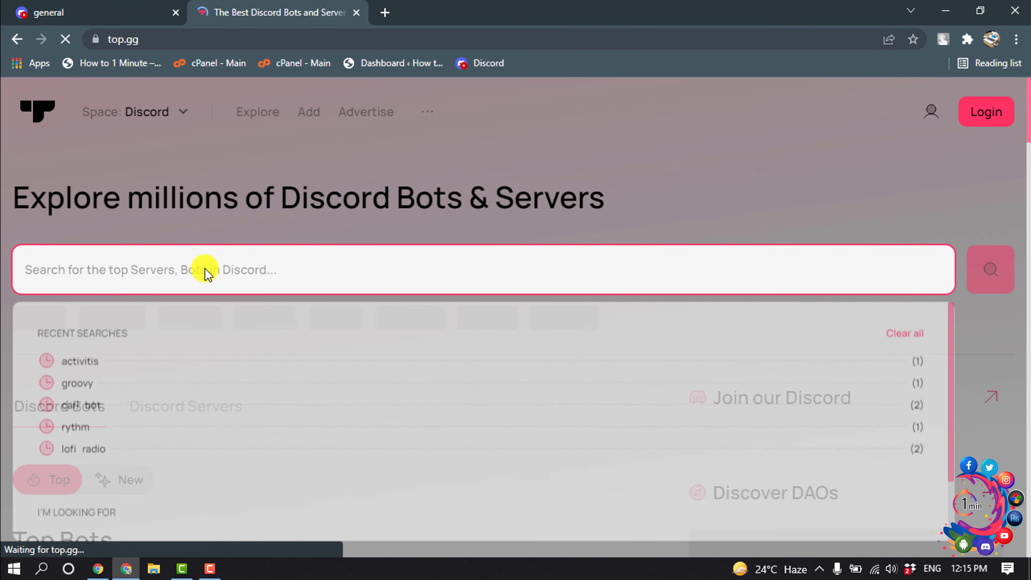
text(carl bot)
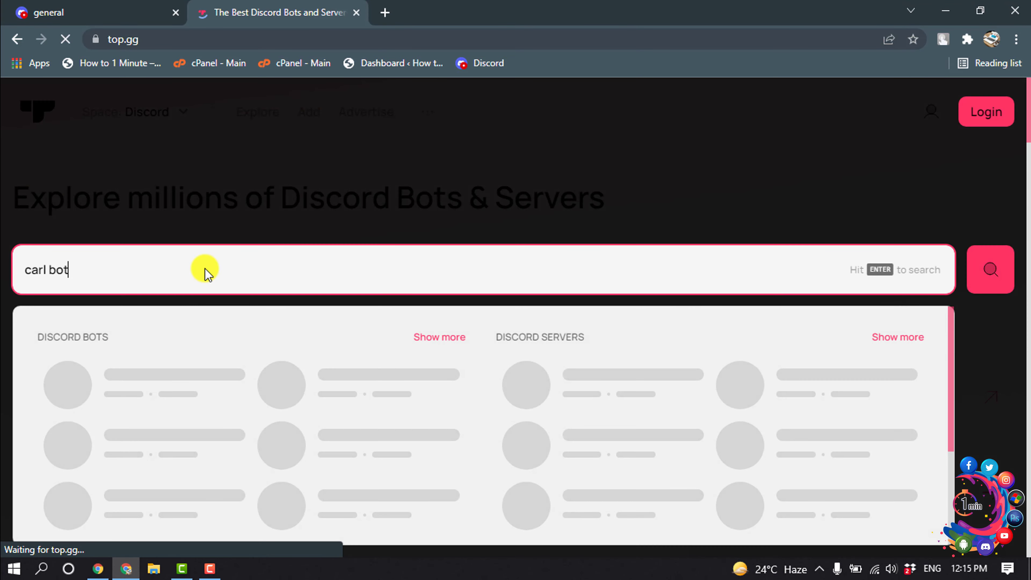
key(Return)
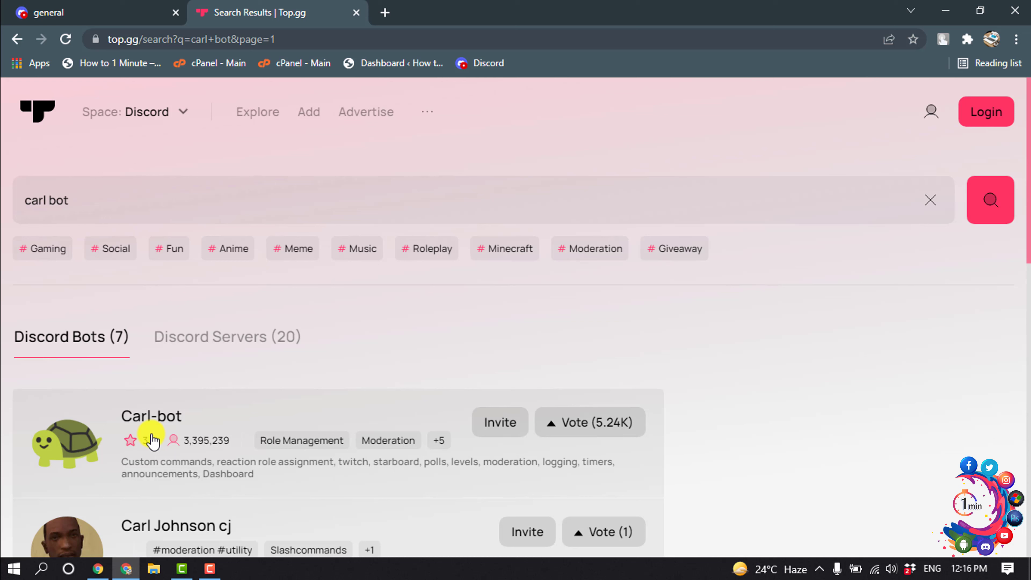
- Invite Carl-bot to the selfassign server, authorize its permissions, and pass the hCaptcha check
click(491, 430)
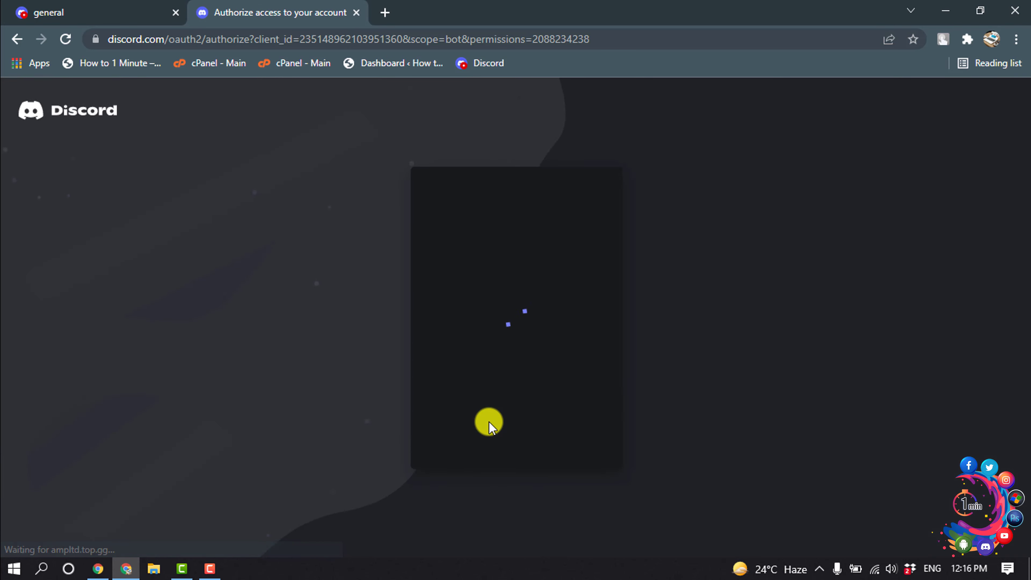
click(481, 381)
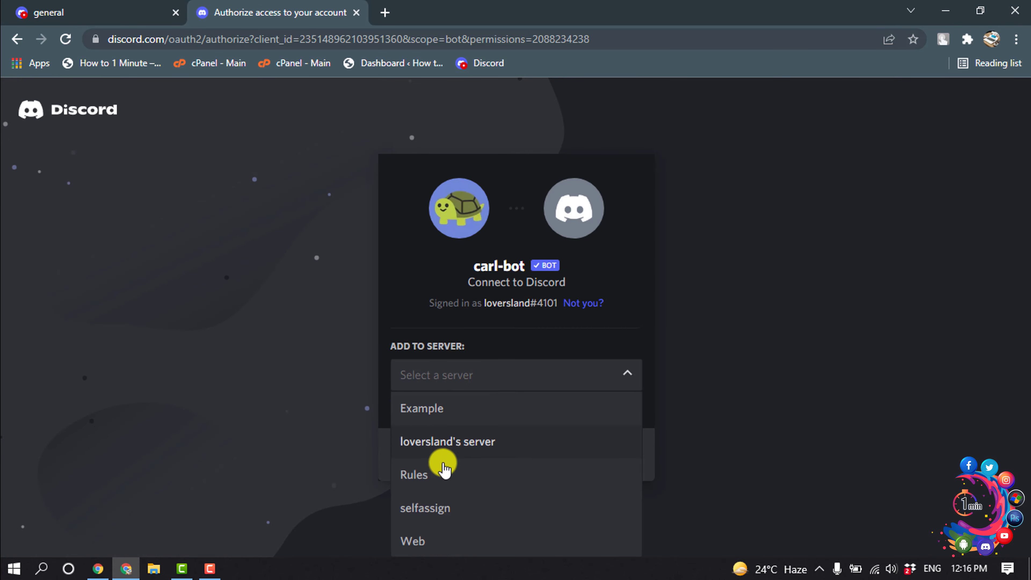
click(432, 508)
click(607, 455)
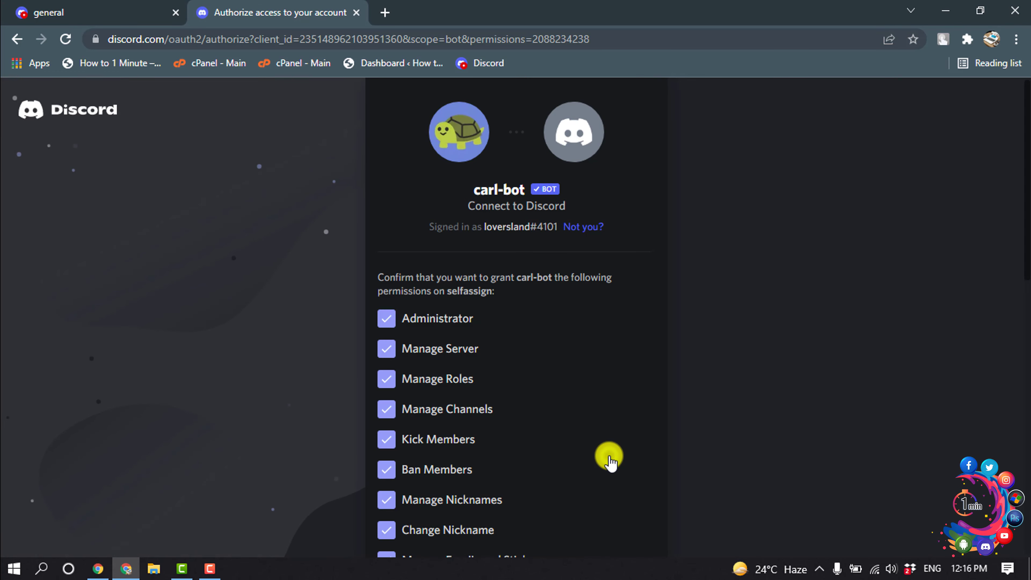
scroll(606, 460, down, 10)
click(614, 532)
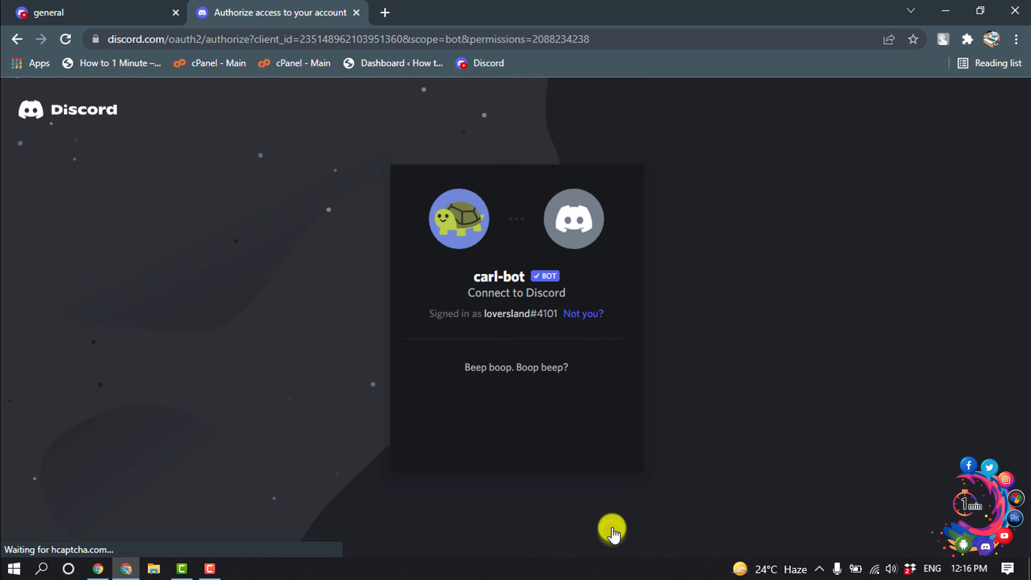
click(420, 422)
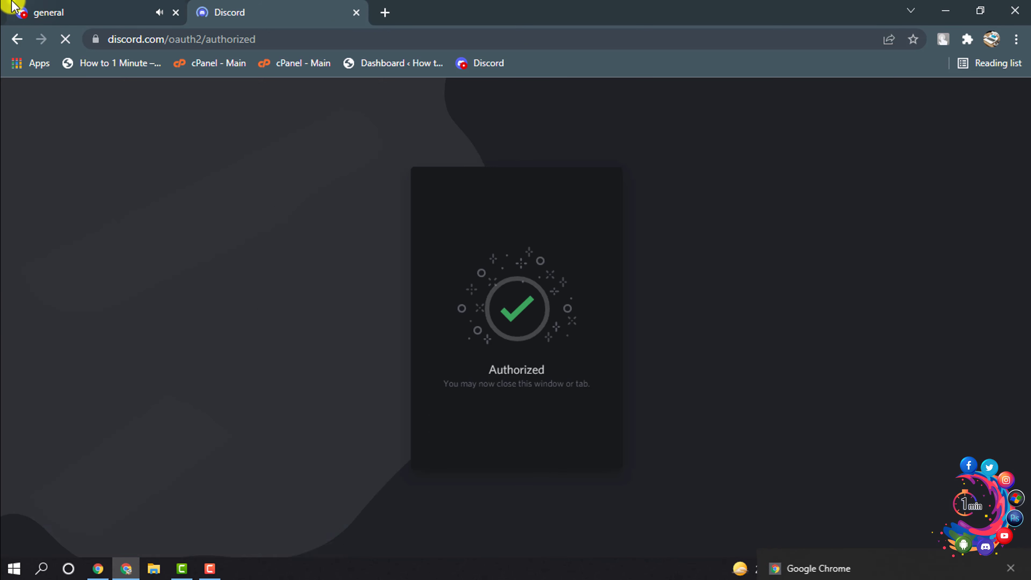
click(12, 5)
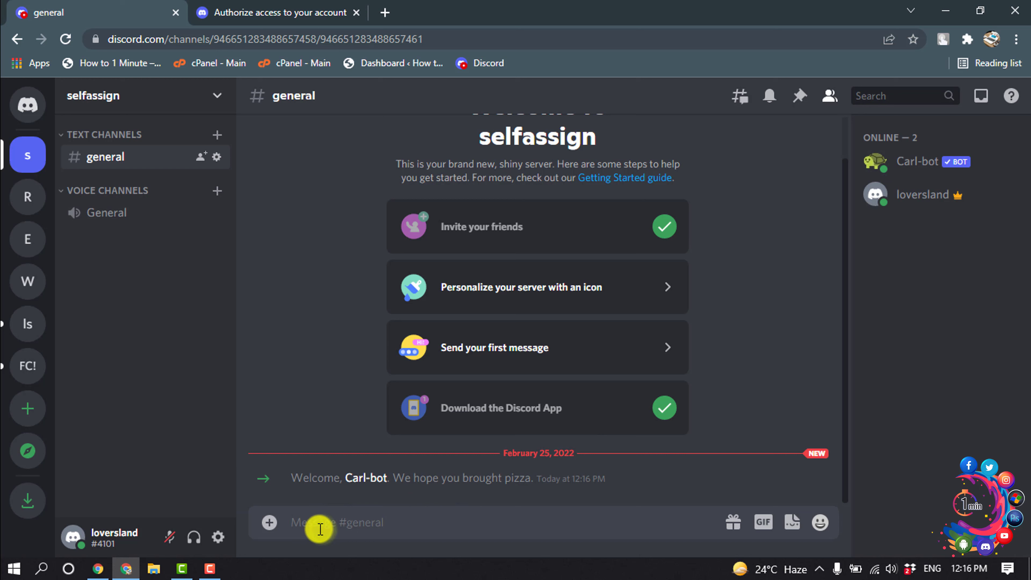
- Send '?reactionrole make', answer '#text', then send the title and description 'roles | {roles}'
click(320, 522)
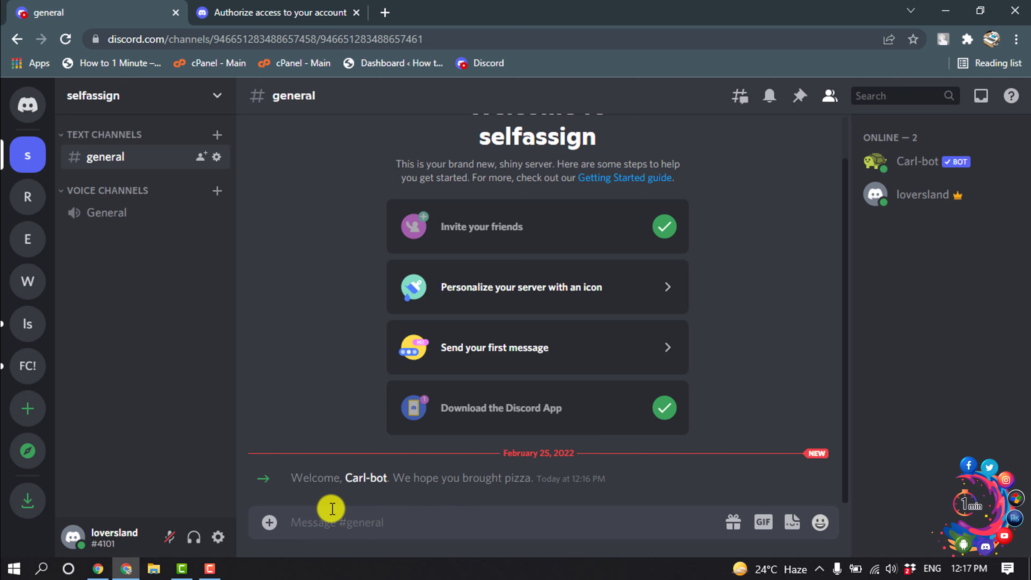
text(?reactionrole make)
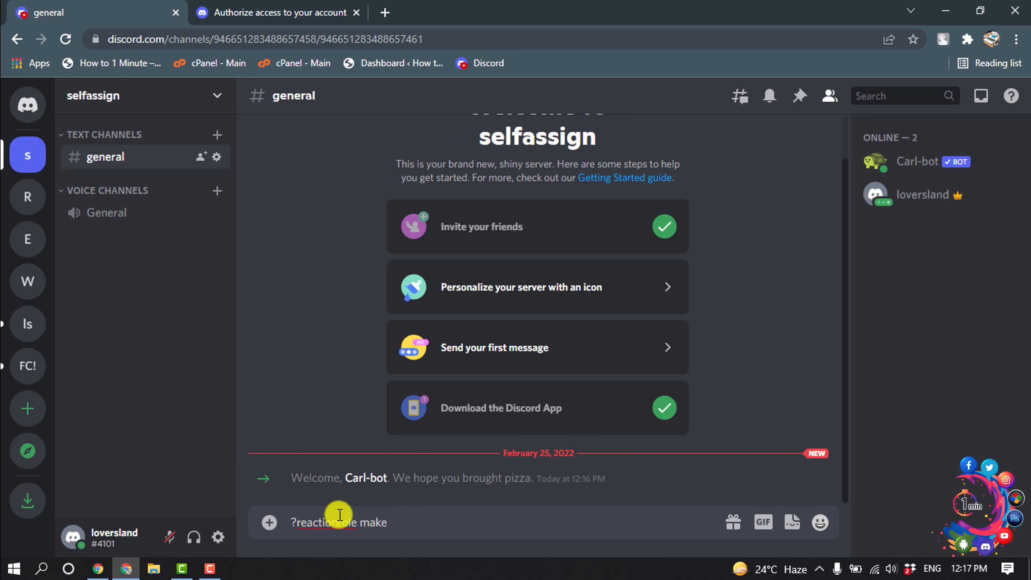
key(Return)
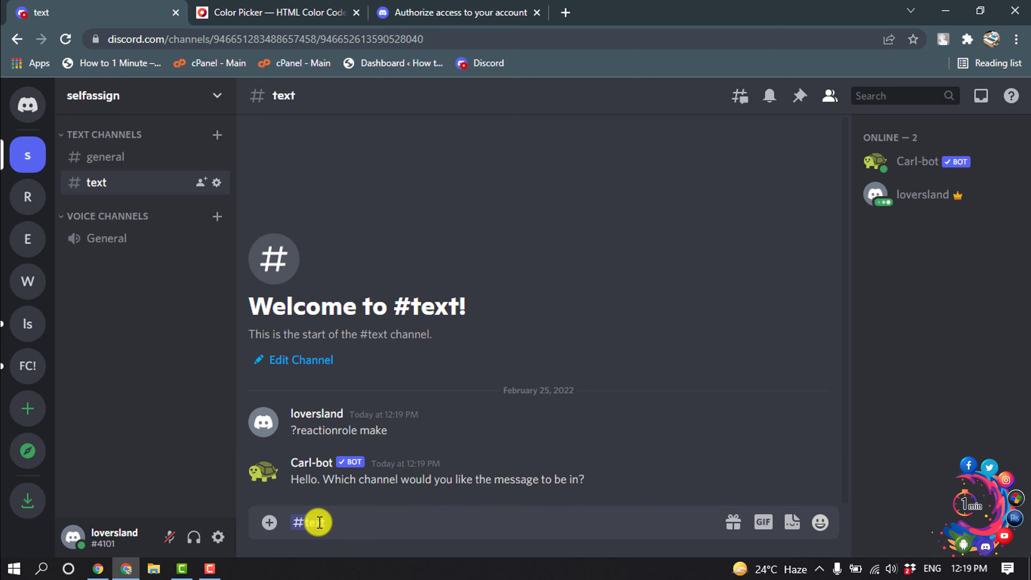
click(352, 523)
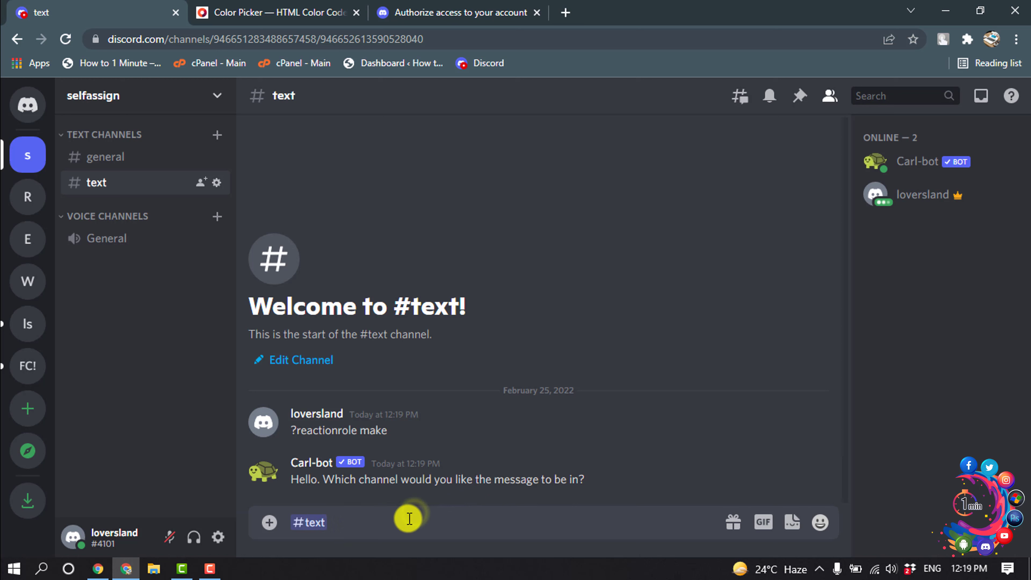
key(Return)
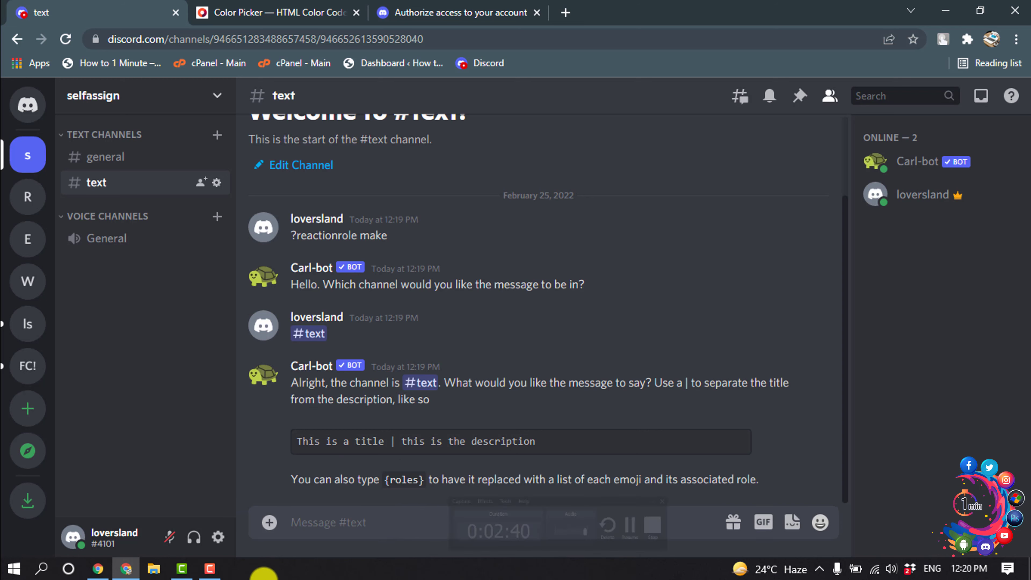
text(roles | {roles})
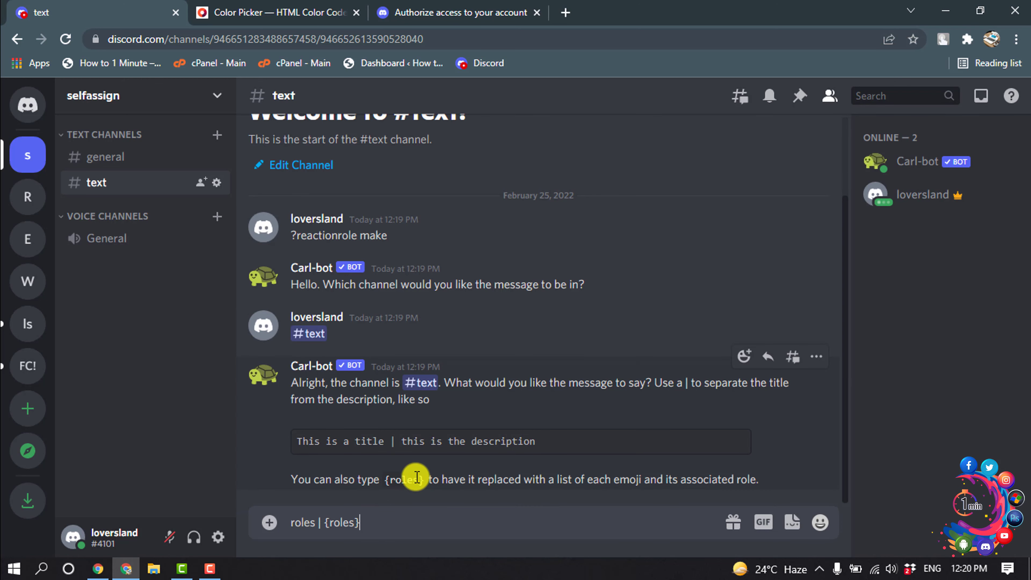
key(Return)
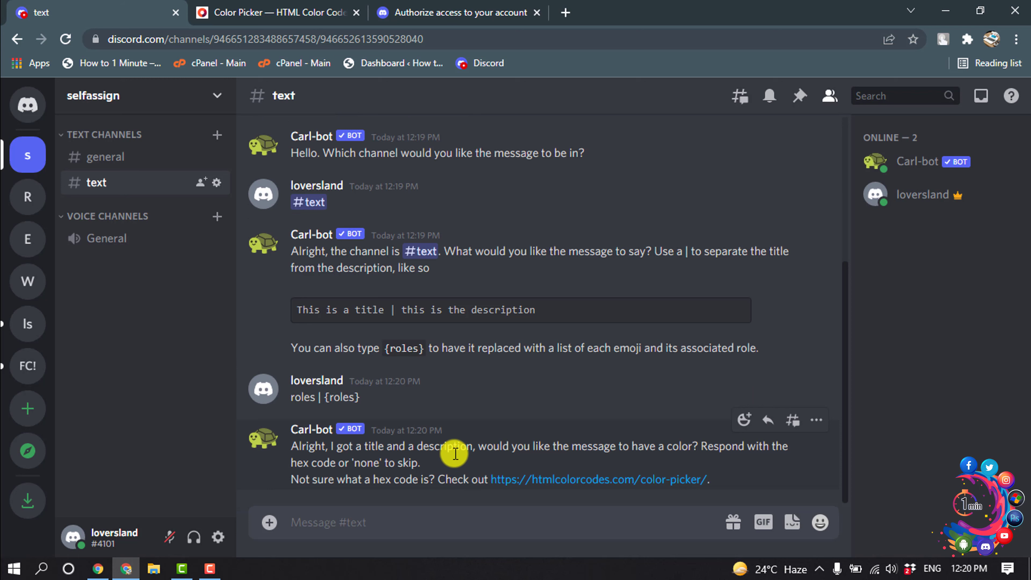
- On the htmlcolorcodes picker, choose bright red F40F0F and copy its hex code
click(512, 480)
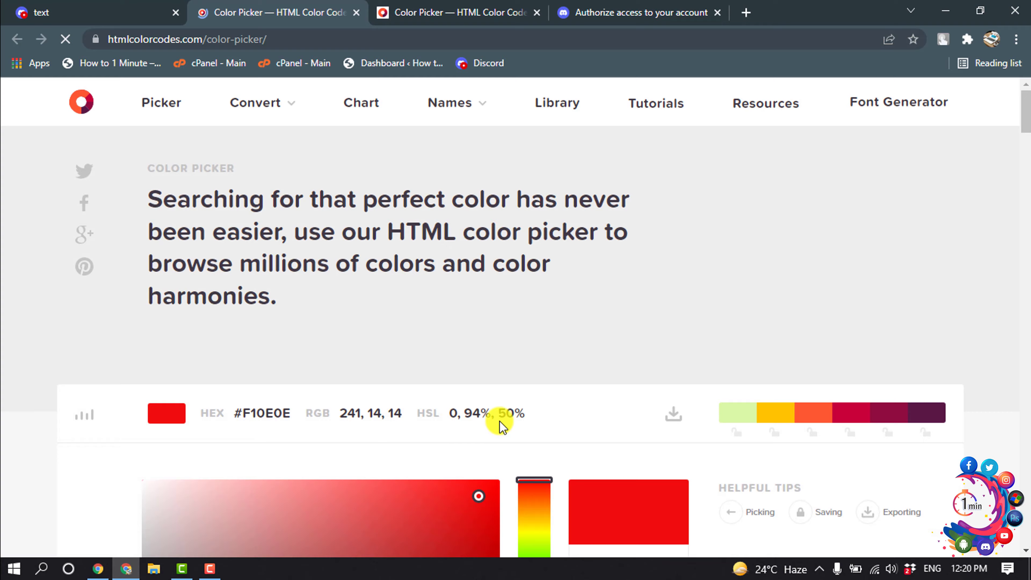
scroll(499, 422, down, 6)
click(467, 272)
drag(475, 307, 480, 190)
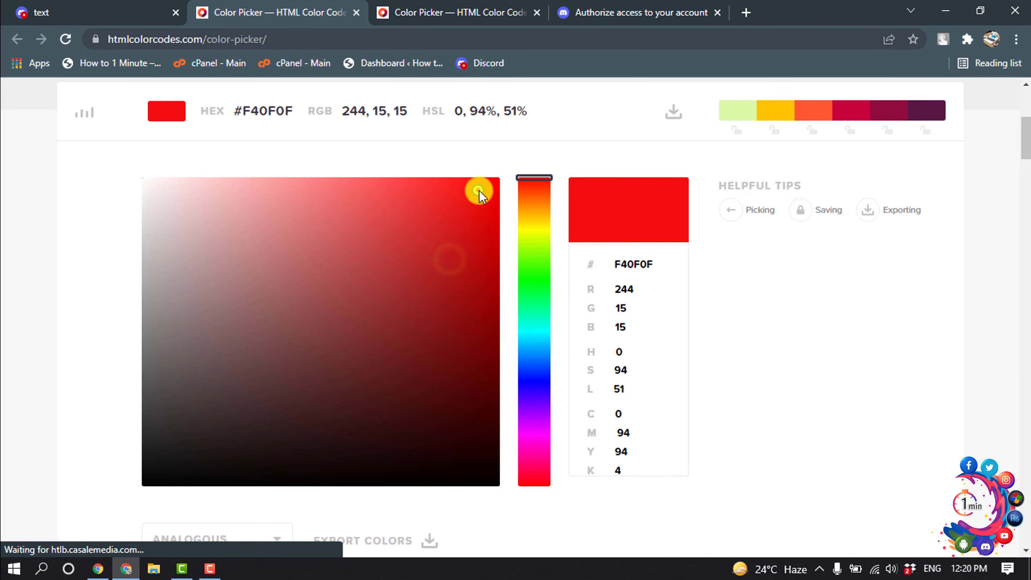
click(291, 112)
drag(292, 112, 230, 115)
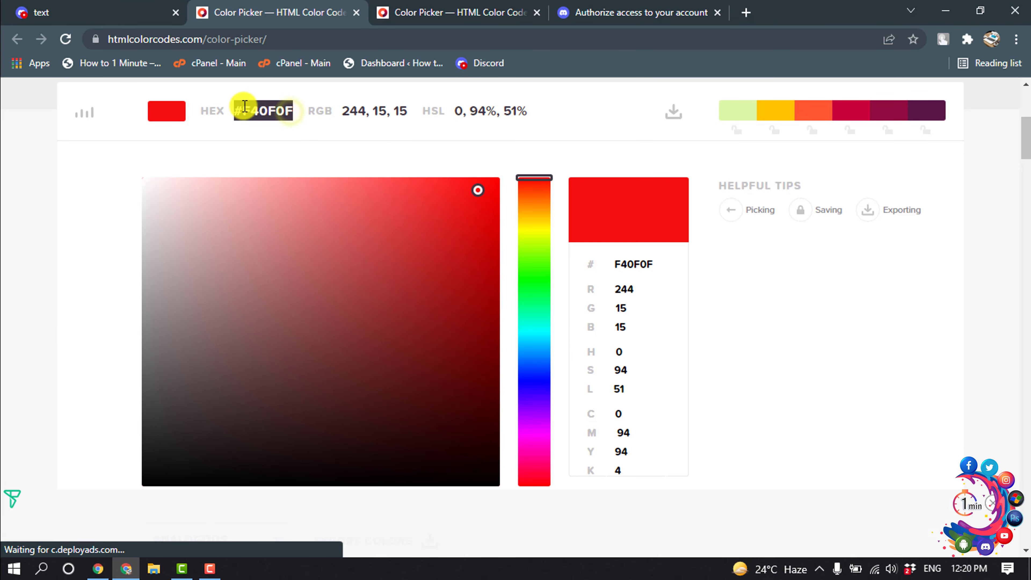
right_click(258, 115)
click(261, 119)
- Reply to Carl-bot with the colour #F40F0F
click(99, 6)
click(396, 516)
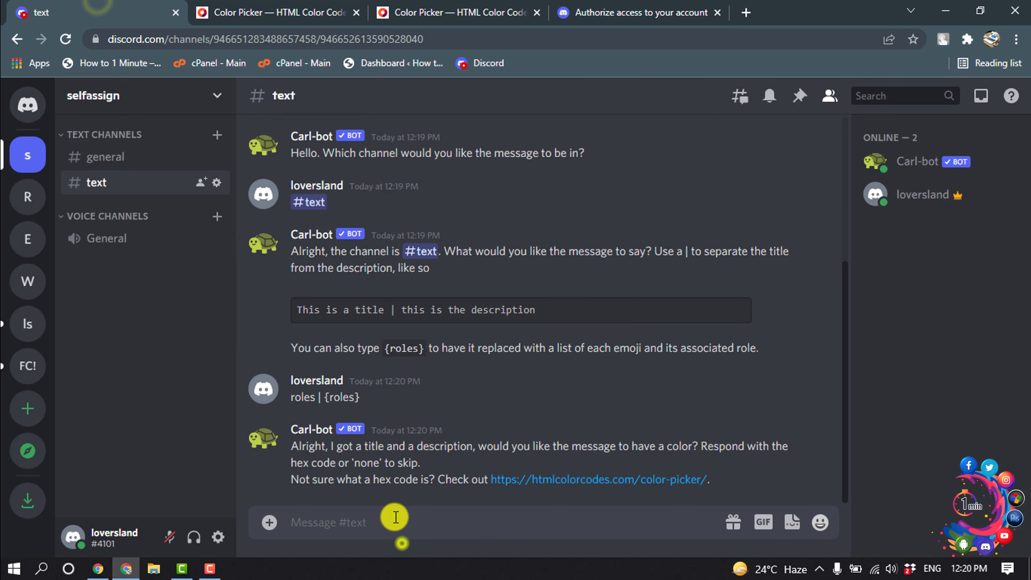
key(ctrl+v)
key(Return)
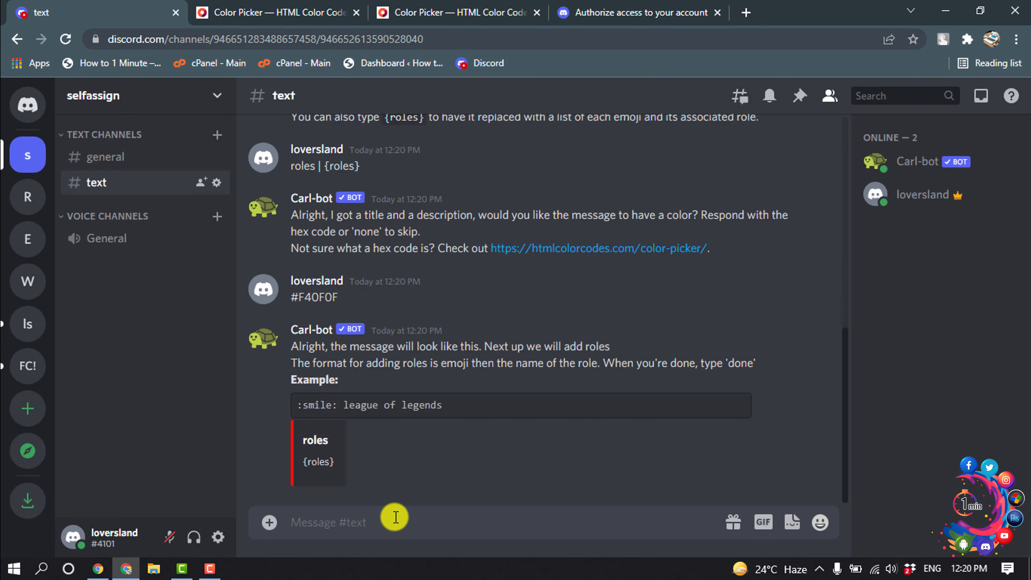
- Send the role pairs '😃 Red' and '😆 Green' using the emoji picker
click(826, 533)
click(582, 408)
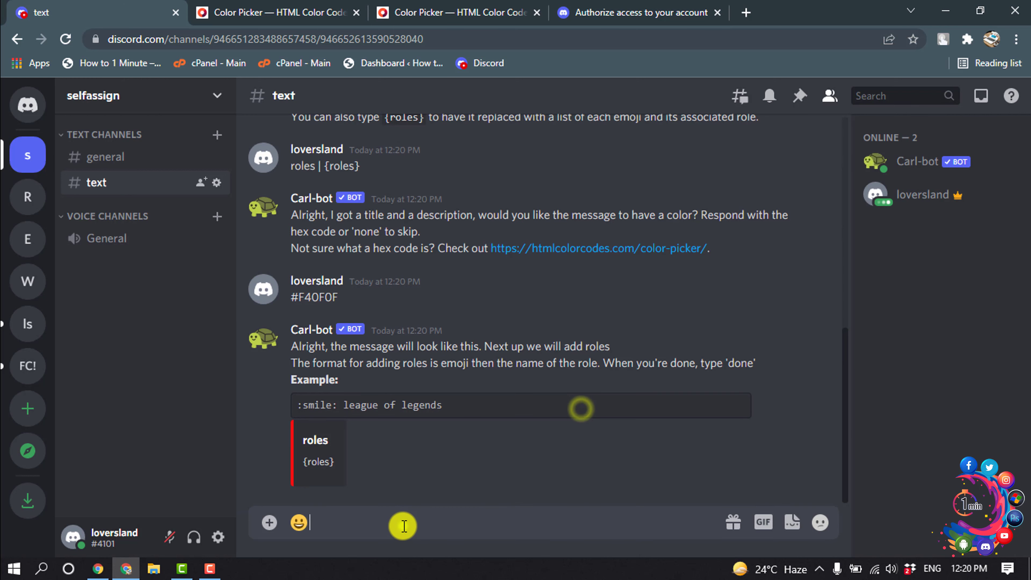
text(Red)
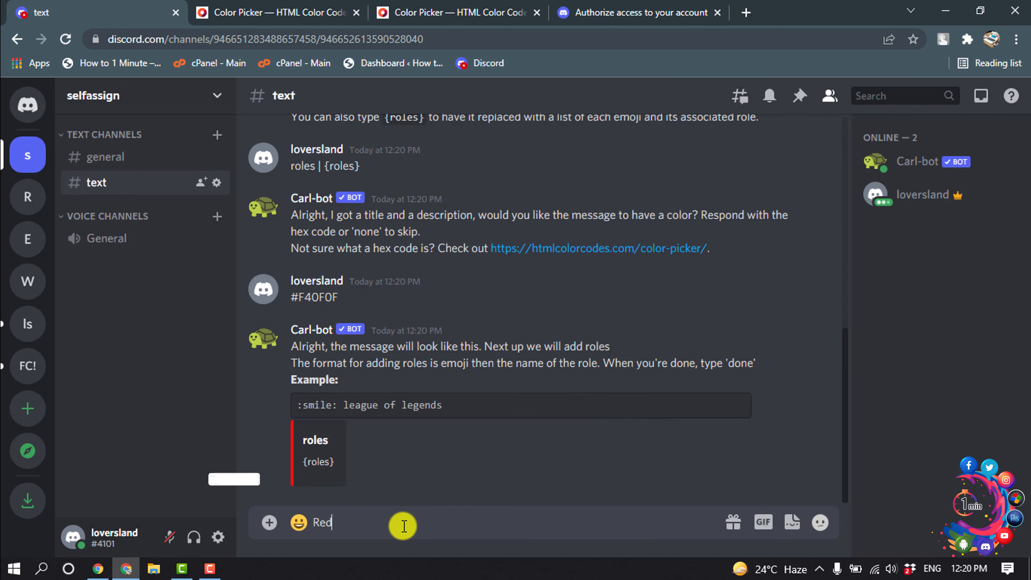
key(Return)
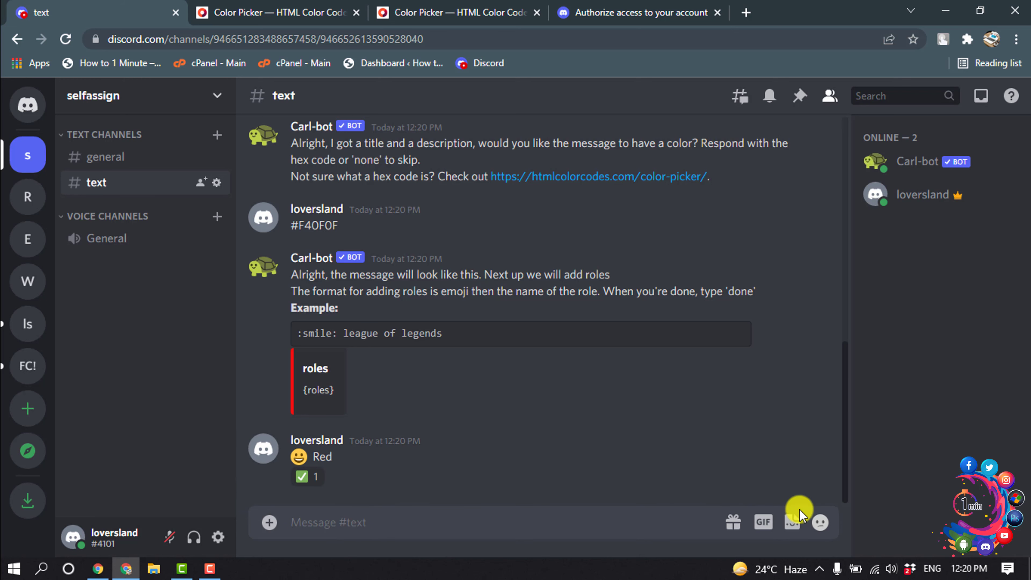
click(820, 522)
click(698, 404)
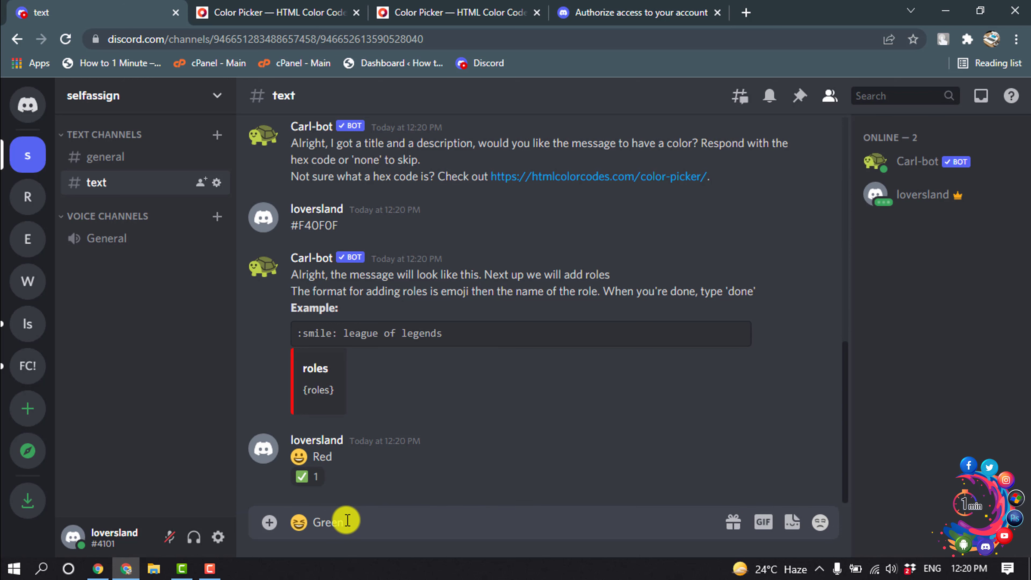
text(Green)
key(Return)
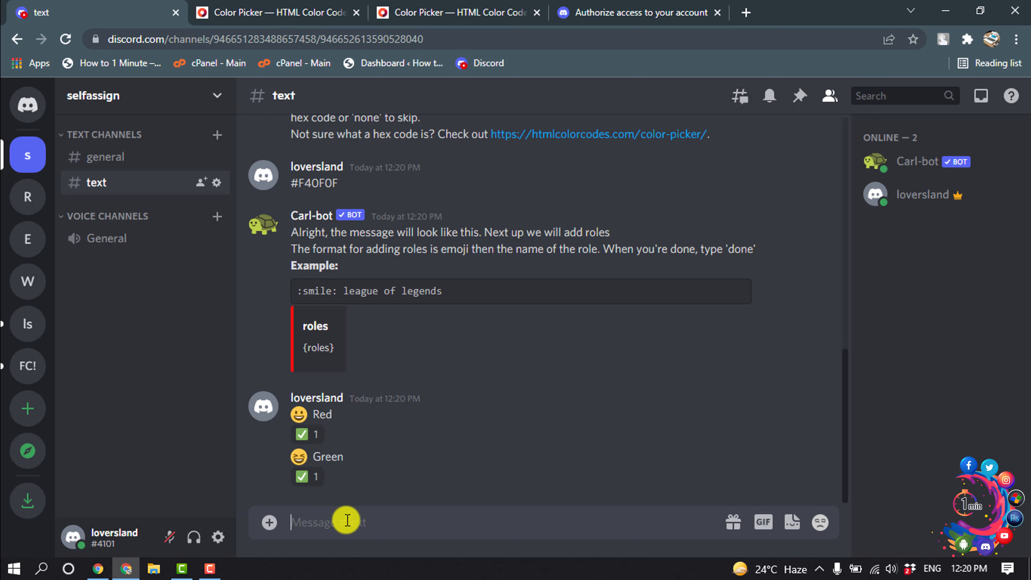
- Send 'done', toggle the laughing reaction on and off for Green, then react grinning for Red
key(Return)
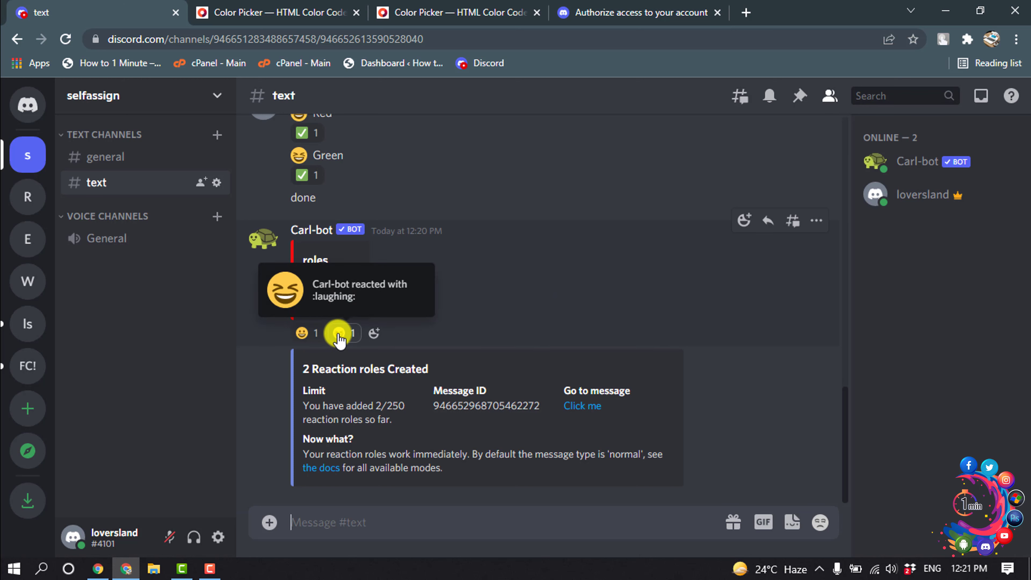
click(339, 337)
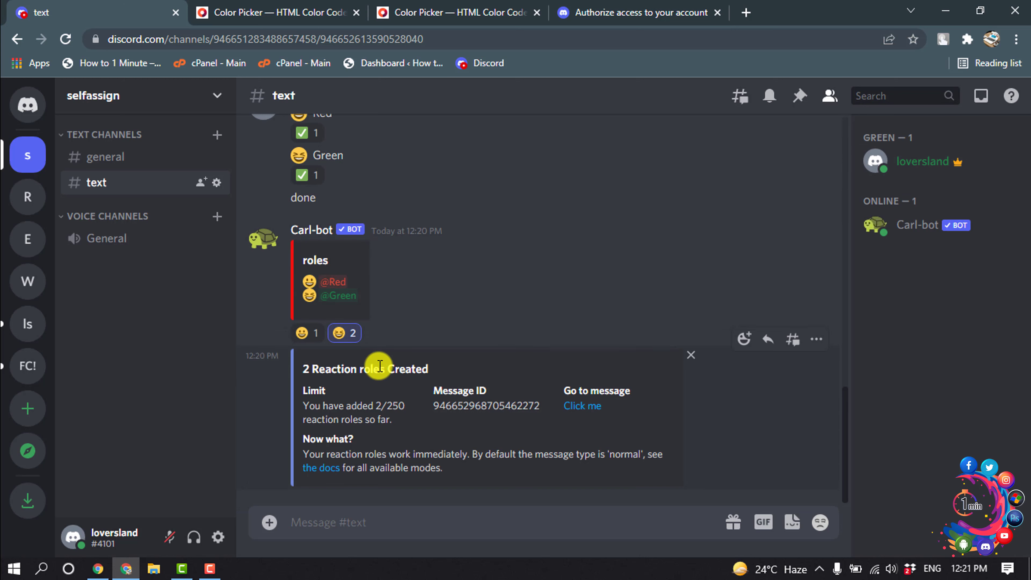
click(345, 333)
click(302, 333)
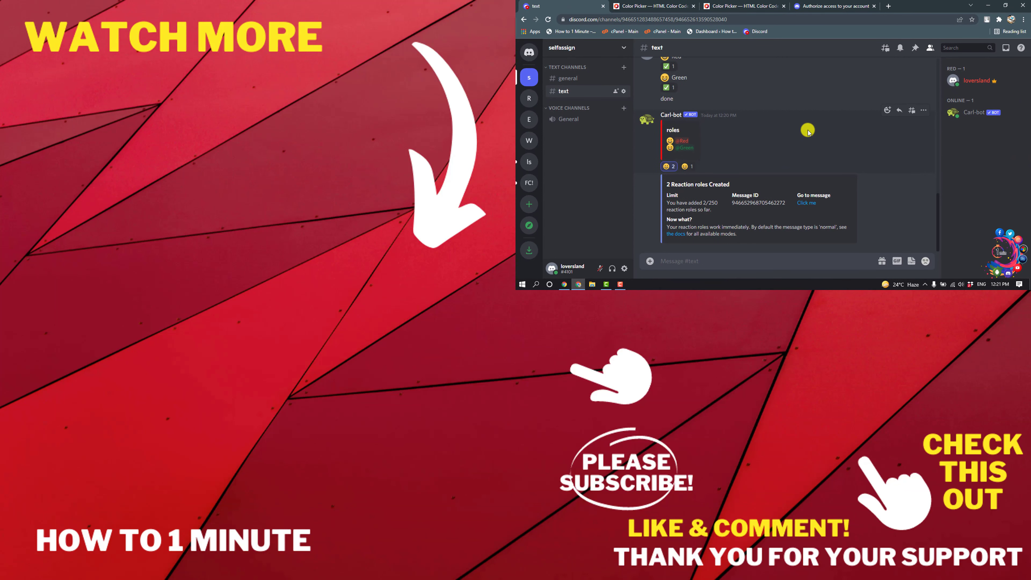
scroll(808, 130, up, 3)
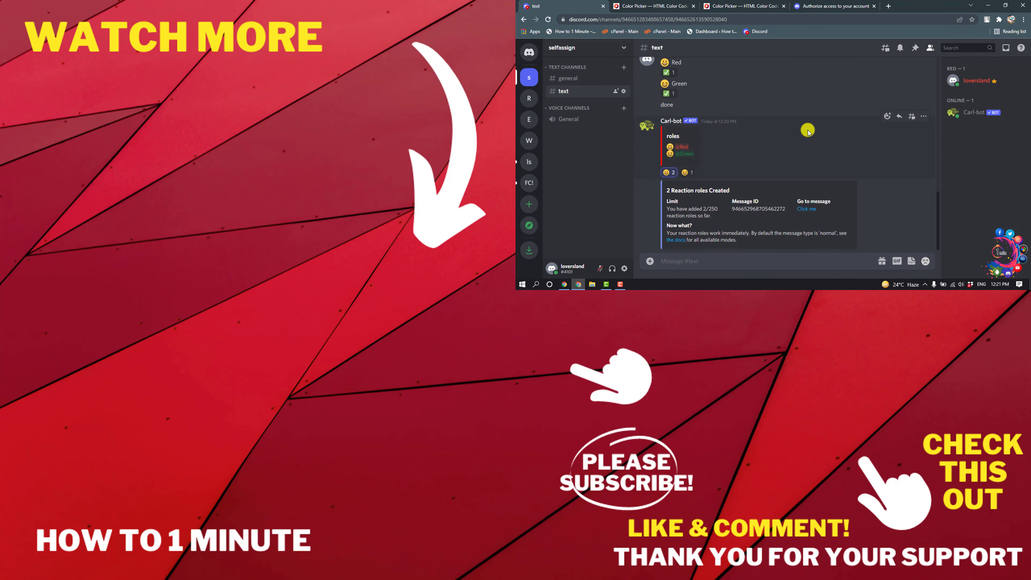
scroll(808, 130, down, 3)
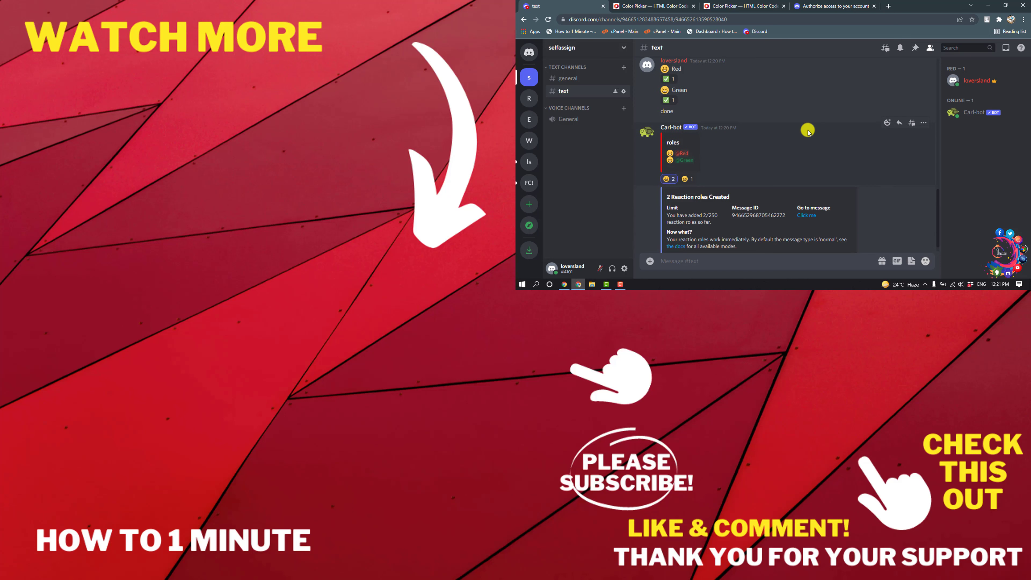